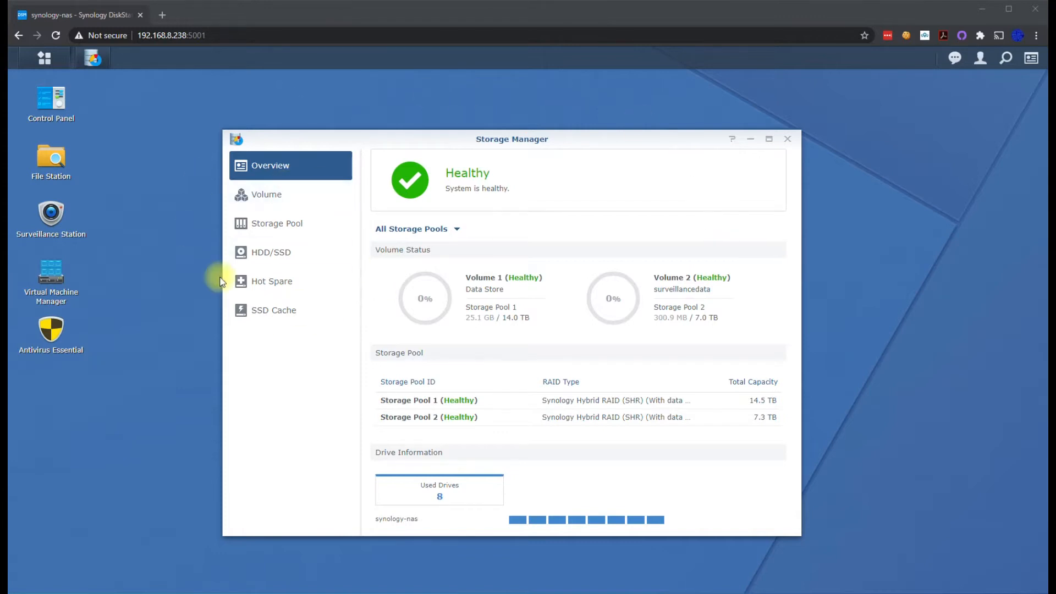
Step: Return to Storage Manager and review the volumes and storage pools before checking drives
{"action": "left_click", "coordinate": [45, 58]}
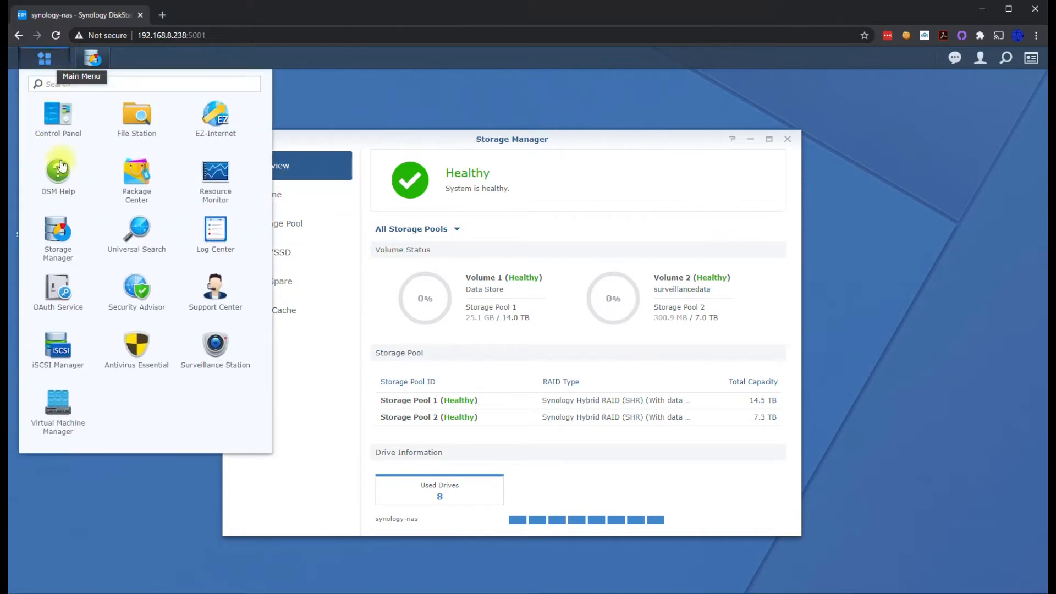
{"action": "left_click", "coordinate": [58, 239]}
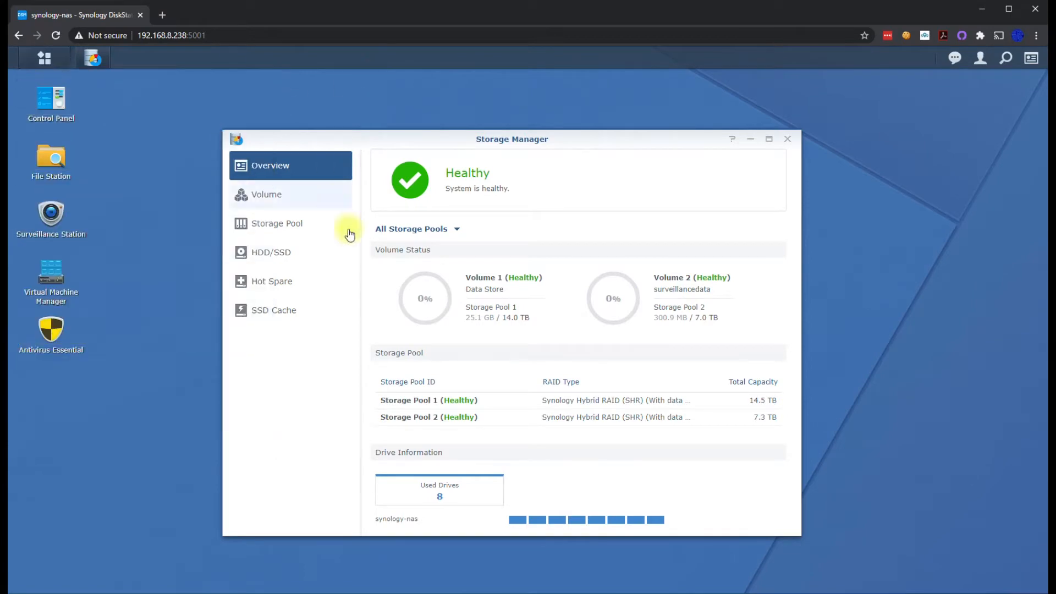
{"action": "left_click", "coordinate": [295, 203]}
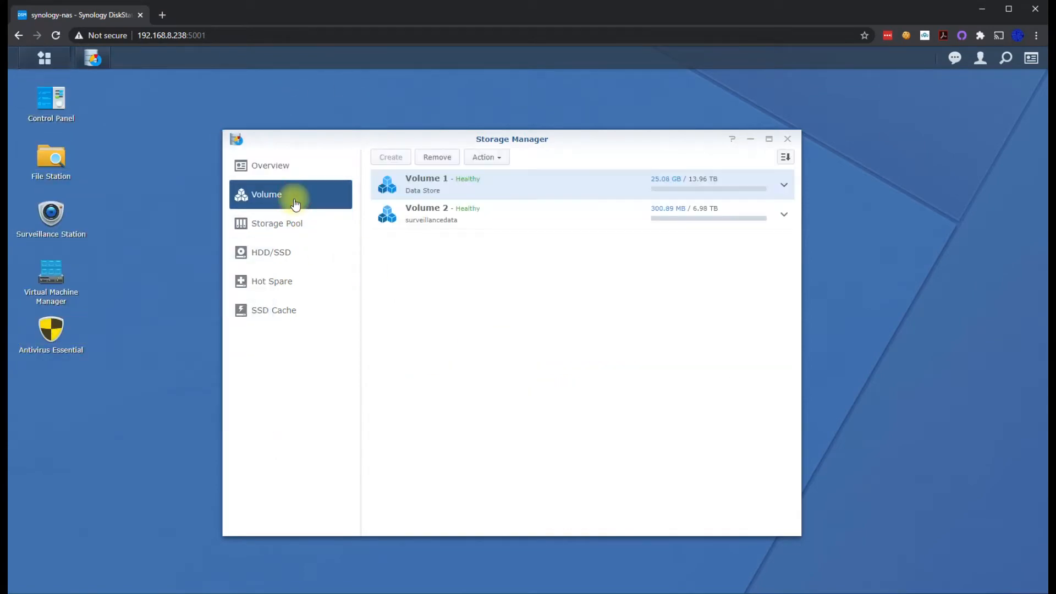
{"action": "left_click", "coordinate": [300, 227]}
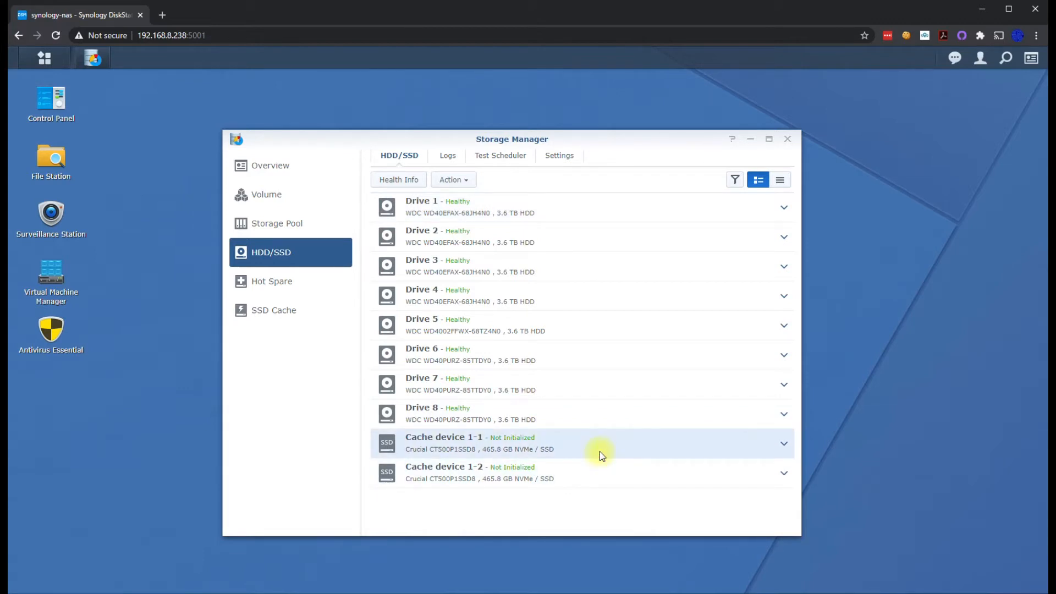
Step: Start a new read-write SSD cache including both NVMe cache devices
{"action": "left_click", "coordinate": [303, 309]}
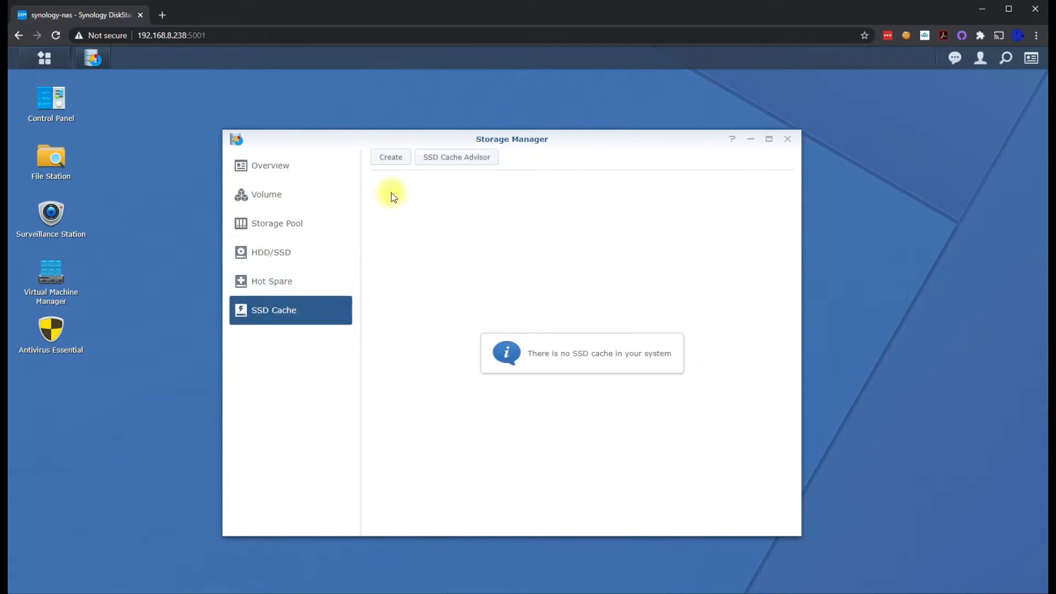
{"action": "left_click", "coordinate": [391, 160]}
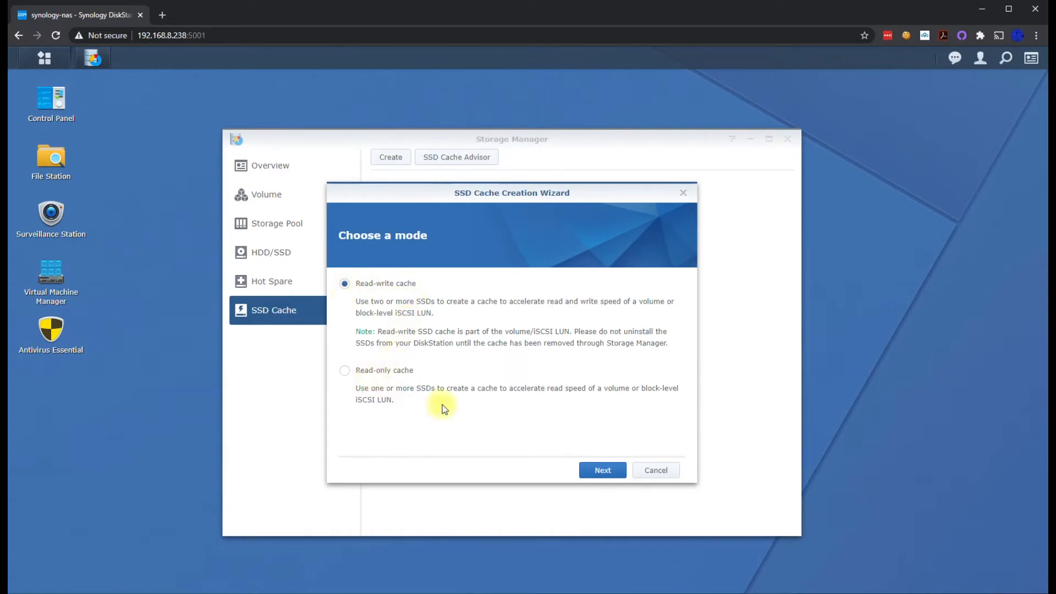
{"action": "left_click", "coordinate": [602, 469]}
{"action": "left_click", "coordinate": [353, 321]}
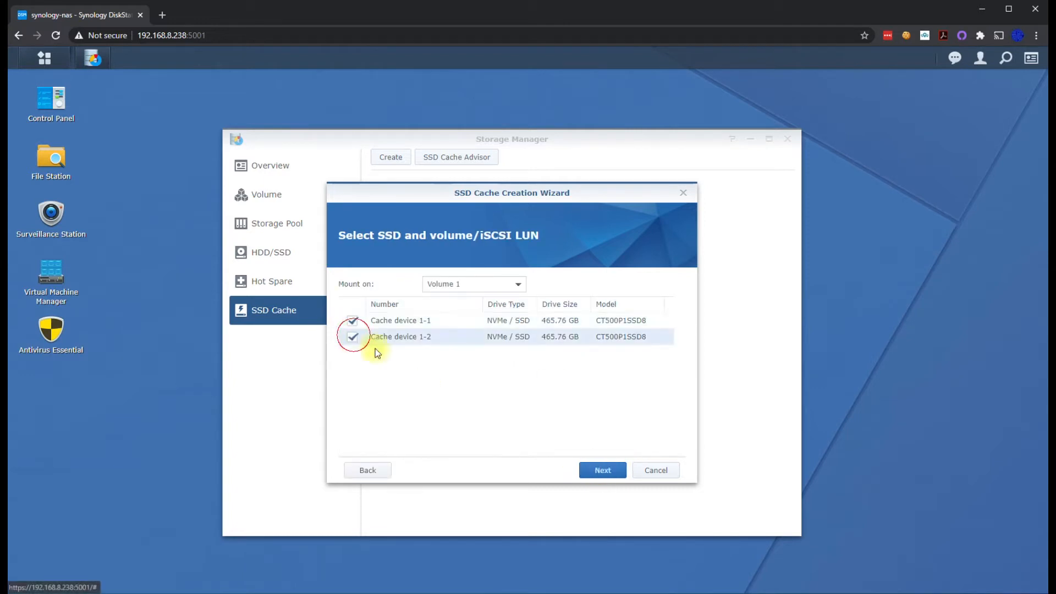
Step: Assign the cache to Volume 1 as RAID 1 with 465 GB allocation and apply
{"action": "left_click", "coordinate": [612, 470]}
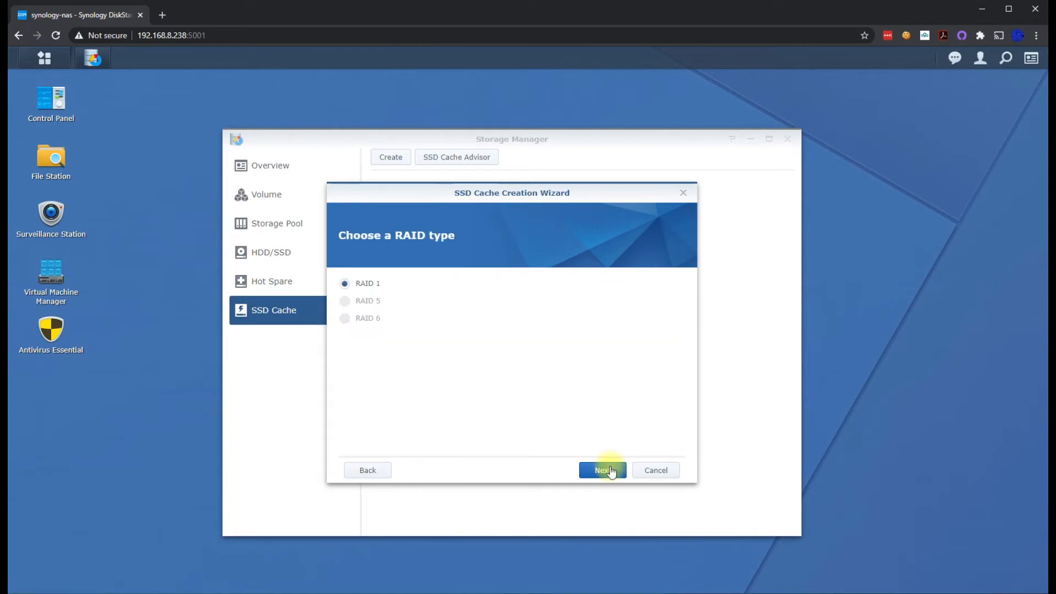
{"action": "left_click", "coordinate": [613, 470]}
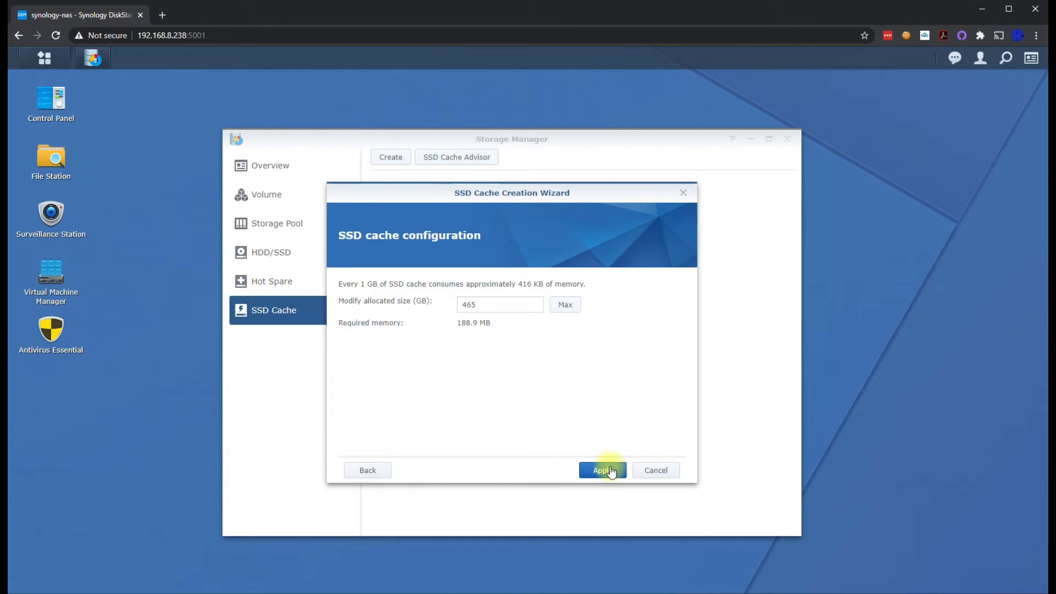
{"action": "left_click", "coordinate": [610, 471]}
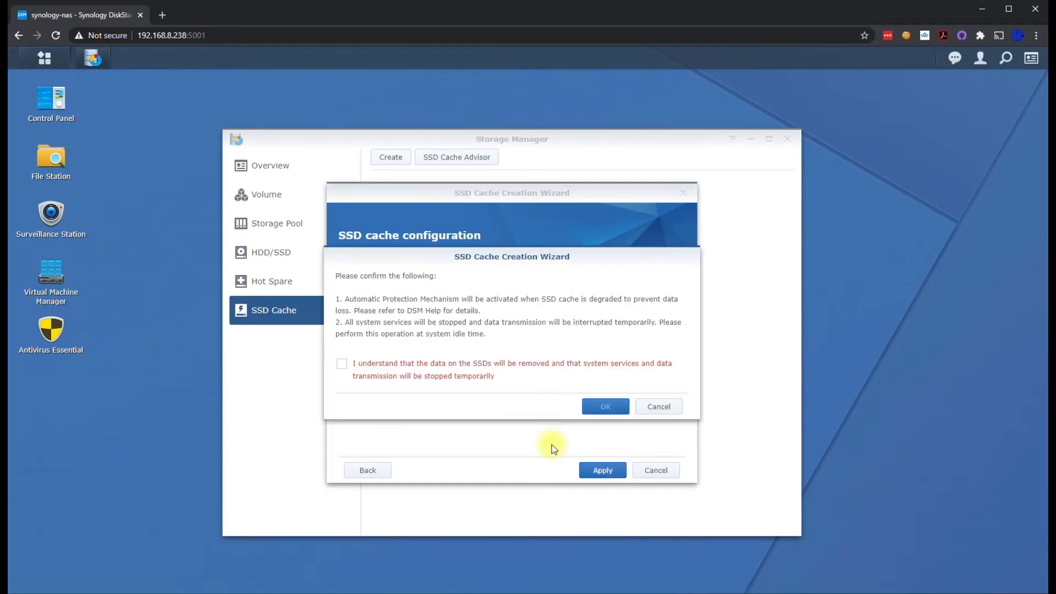
Step: Acknowledge SSD data removal, create the cache and view SSD Cache 1 healthy on Volume 1
{"action": "left_click", "coordinate": [342, 364]}
{"action": "left_click", "coordinate": [605, 406]}
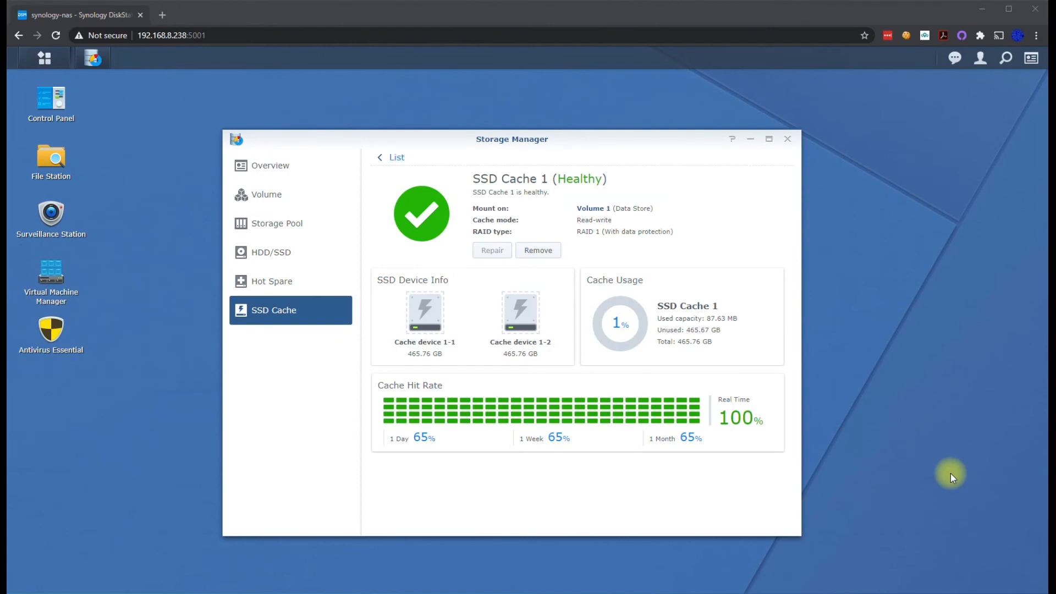
{"action": "left_click", "coordinate": [309, 281]}
{"action": "left_click", "coordinate": [300, 309]}
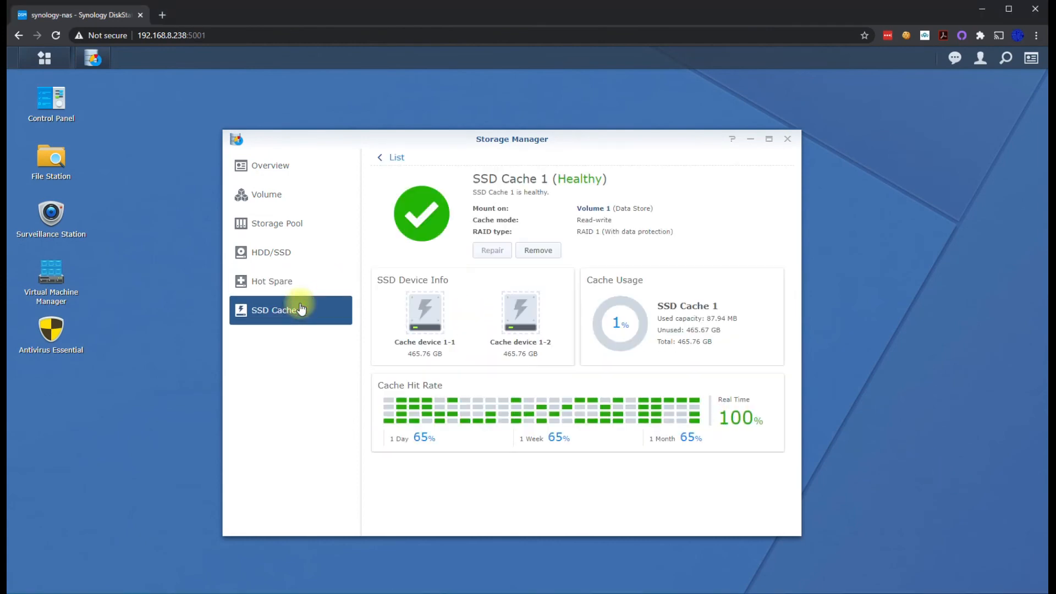